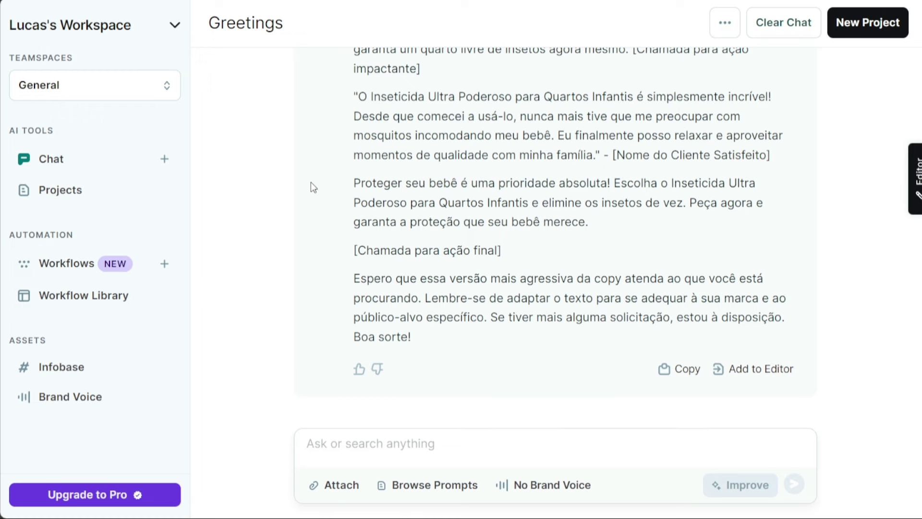
Read the more aggressive version of the baby-room insecticide sales copy, from its headline through the three numbered benefits
scroll(312, 201, "up", 10)
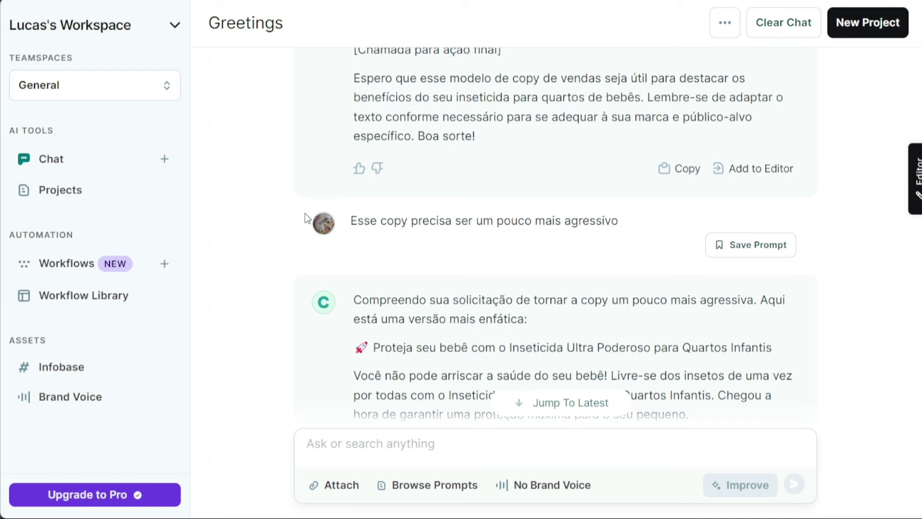
scroll(491, 197, "down", 4)
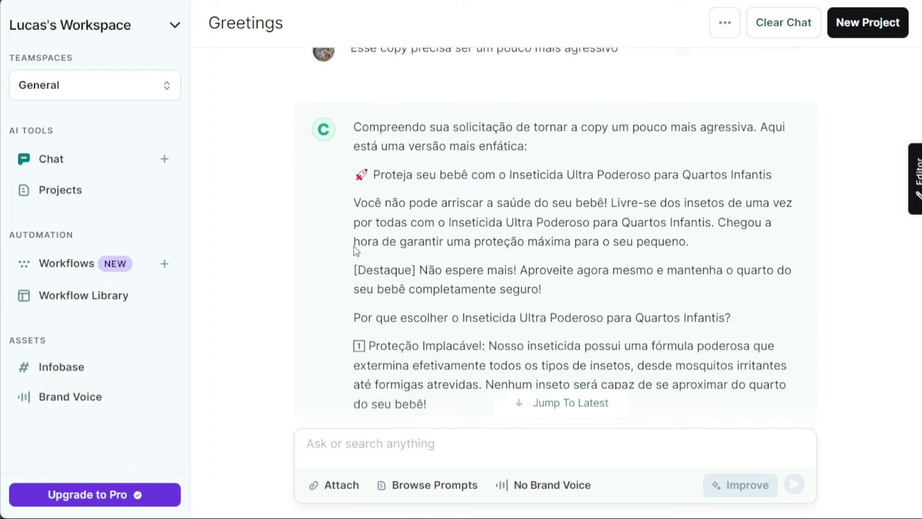
scroll(327, 266, "down", 3)
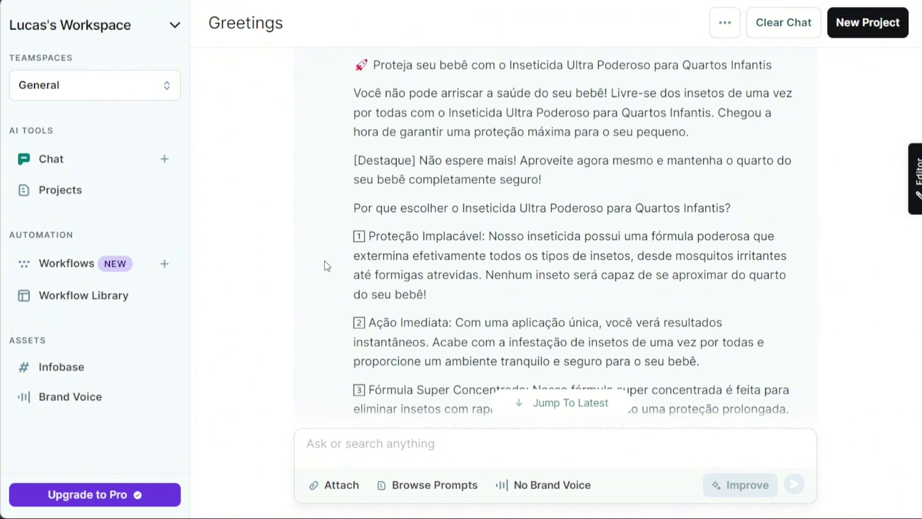
scroll(313, 268, "up", 3)
scroll(315, 269, "down", 2)
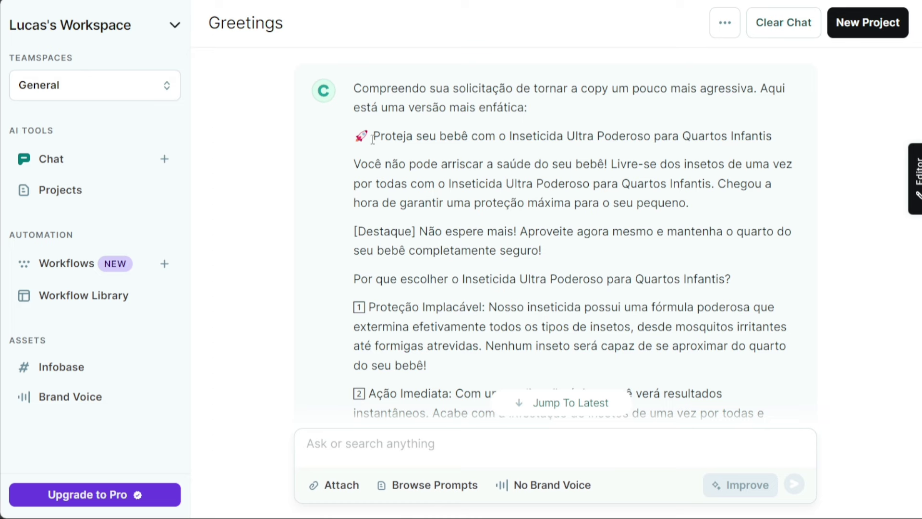
left_click_drag(373, 139, 777, 150)
left_click(444, 196)
scroll(336, 267, "down", 2)
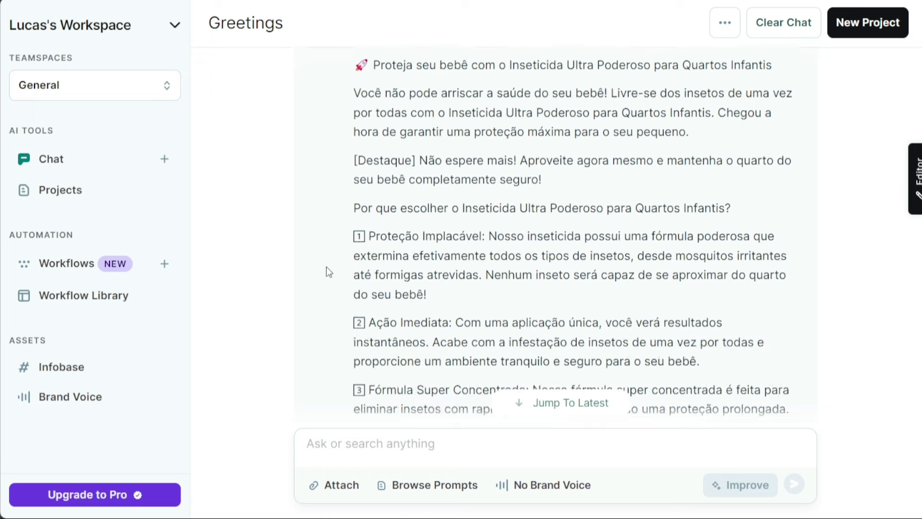
scroll(369, 231, "down", 2)
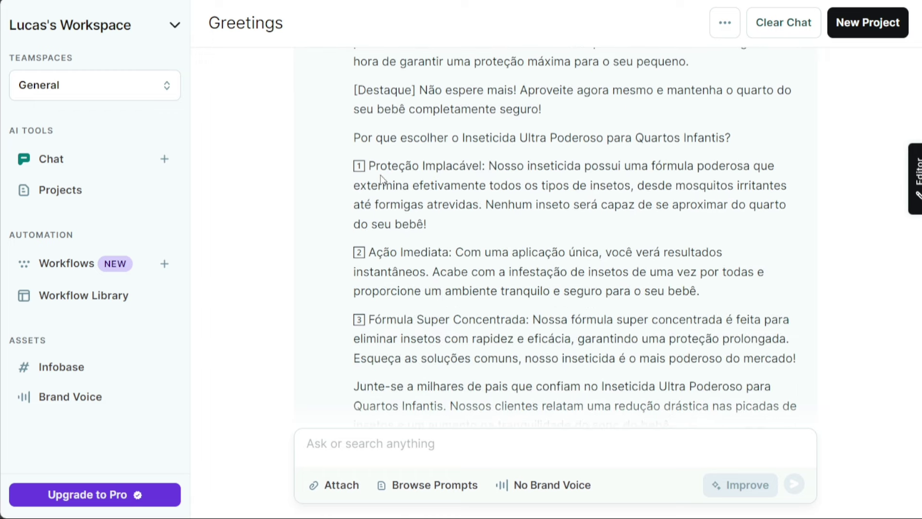
scroll(386, 250, "down", 2)
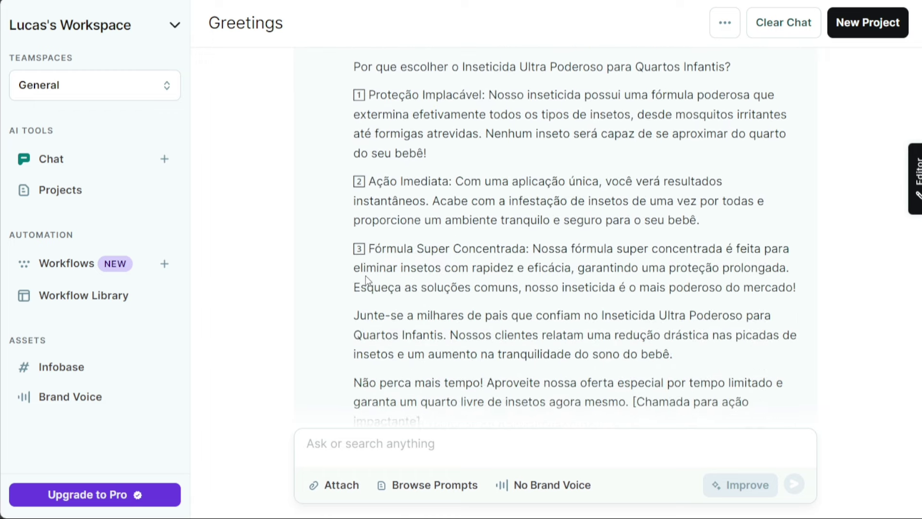
scroll(291, 259, "down", 4)
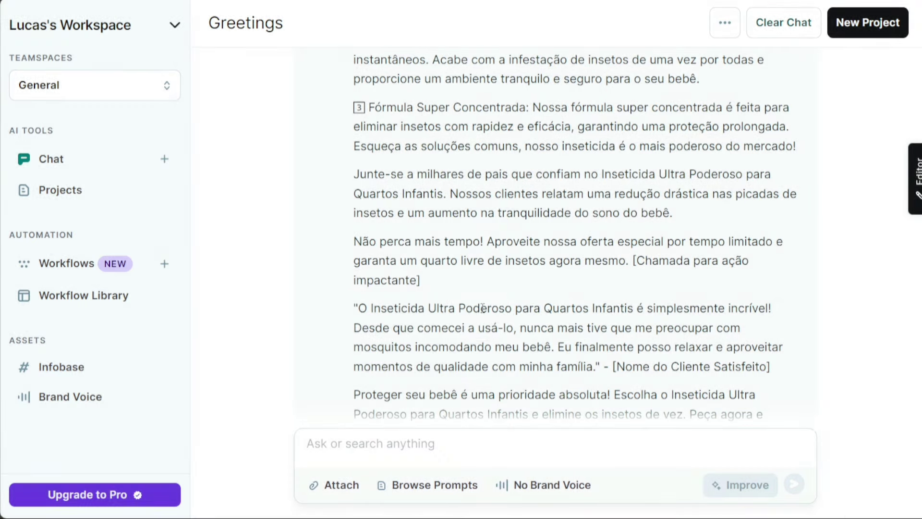
Review the whole aggressive copy again, comparing its opening hook, benefit list, customer testimonial and closing call to action
scroll(483, 308, "up", 15)
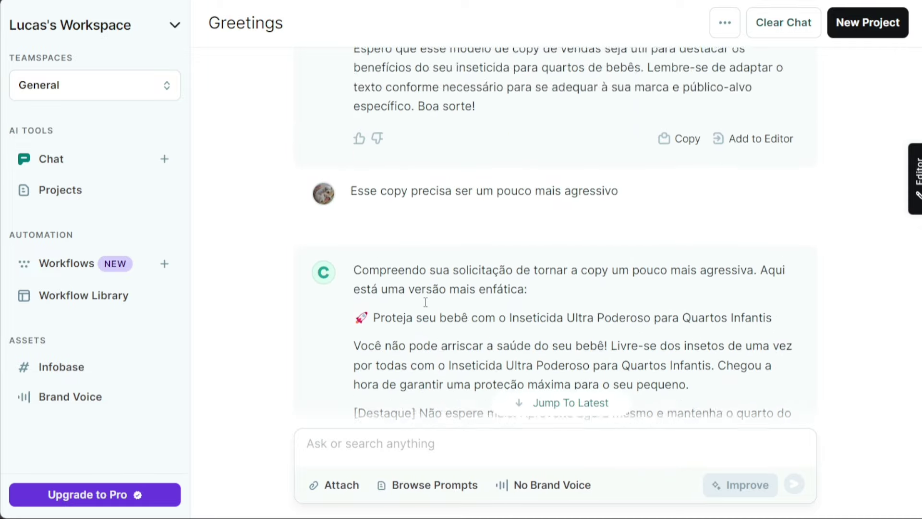
scroll(426, 302, "down", 2)
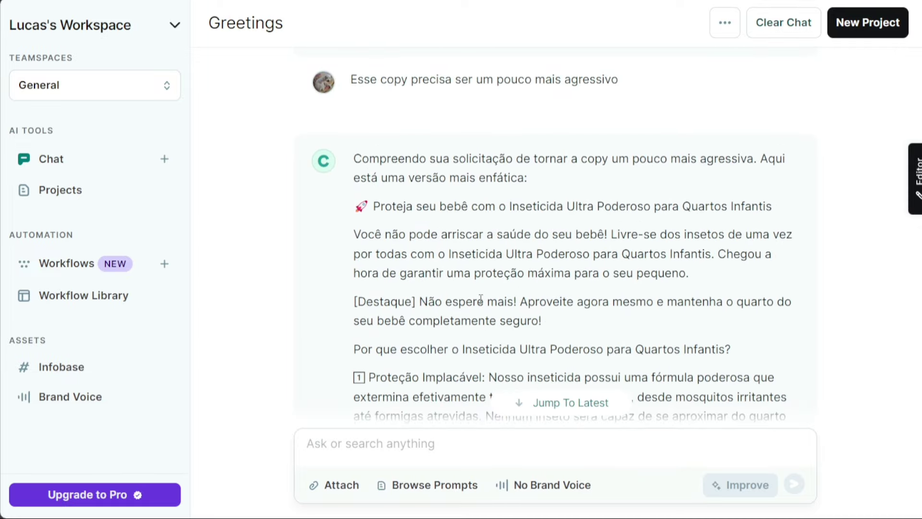
scroll(374, 304, "down", 12)
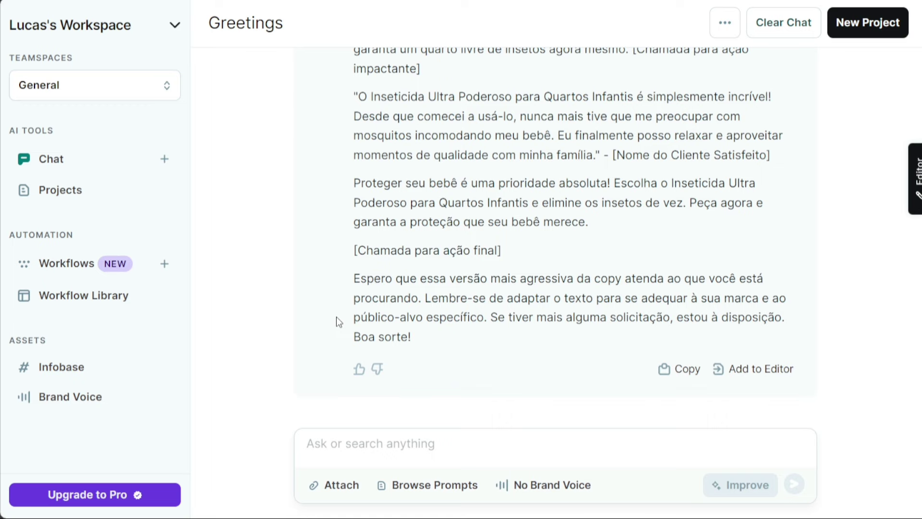
scroll(404, 293, "up", 7)
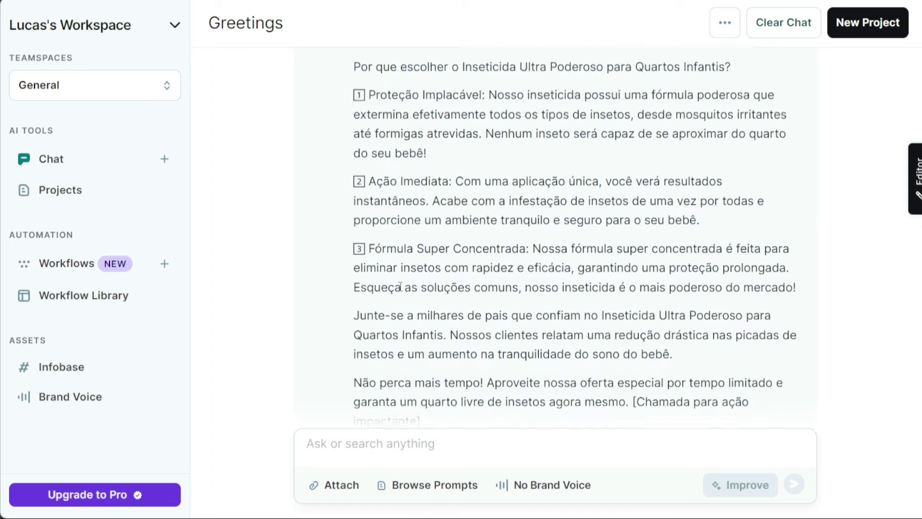
scroll(401, 287, "up", 3)
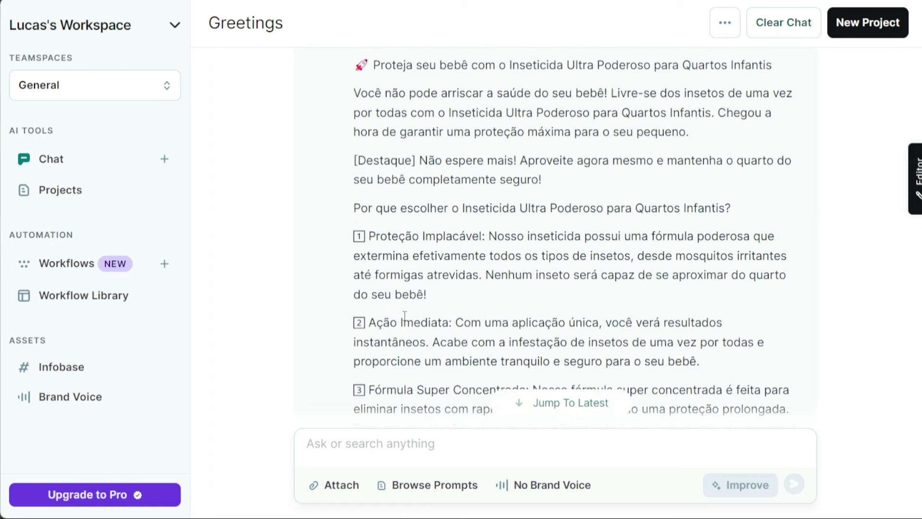
scroll(405, 317, "down", 7)
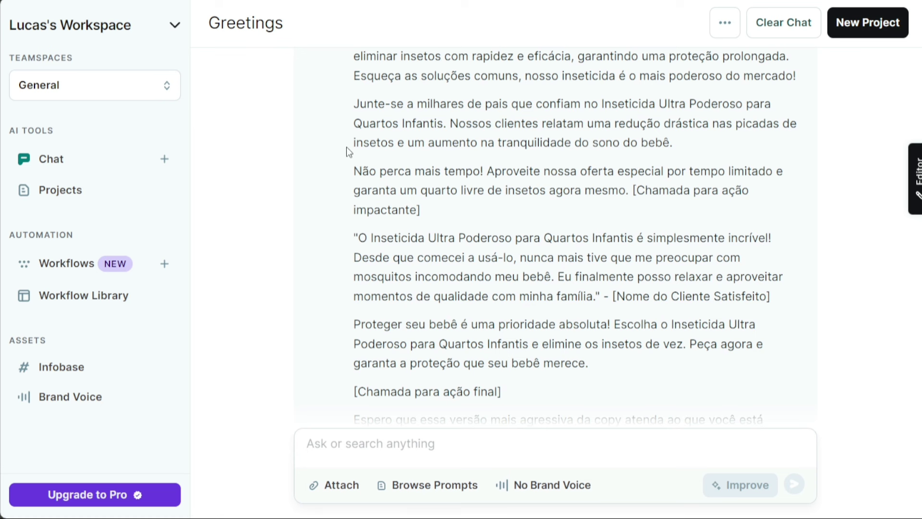
scroll(347, 146, "up", 5)
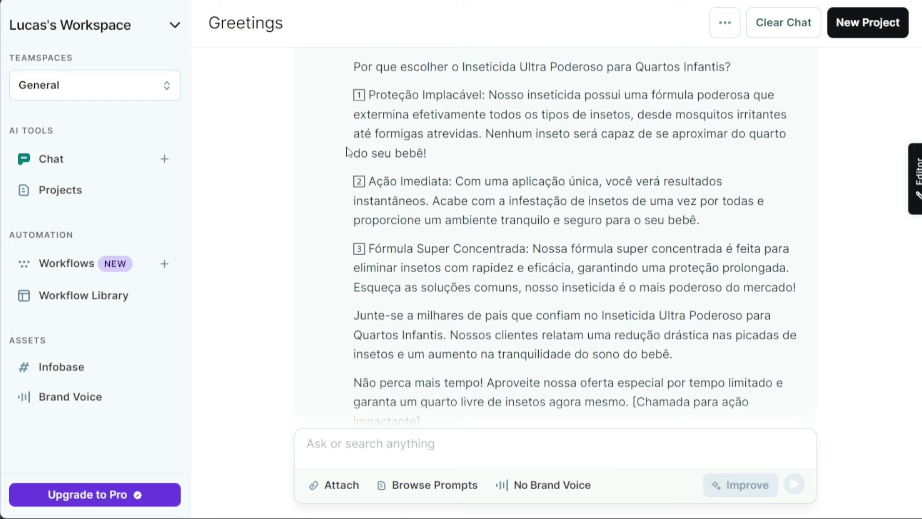
left_click_drag(391, 126, 414, 178)
left_click(464, 314)
scroll(434, 301, "up", 5)
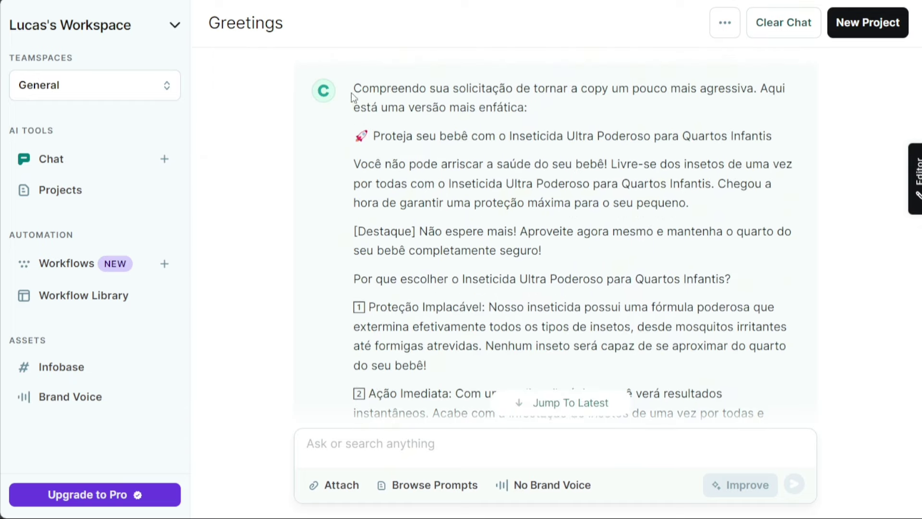
left_click_drag(353, 89, 744, 307)
left_click(573, 232)
scroll(574, 232, "down", 5)
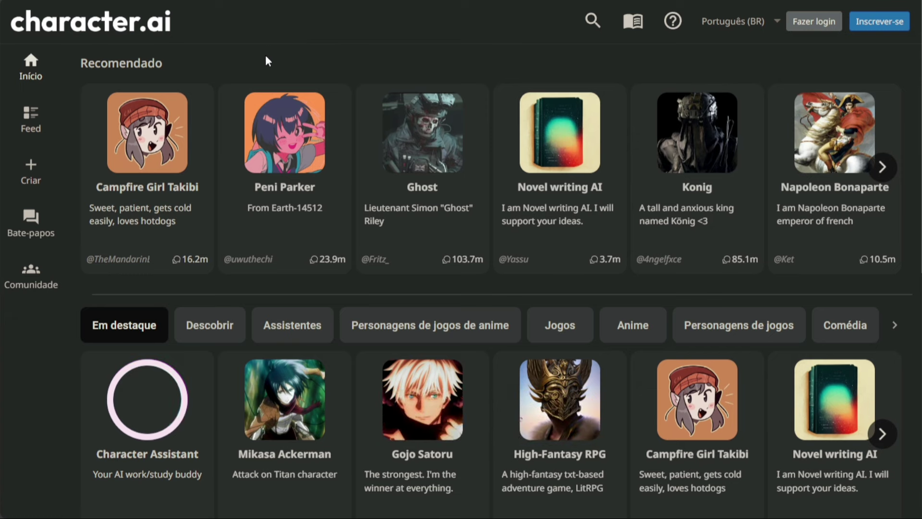
Switch to character.ai and examine its home page's recommended characters, featured categories, sample questions and suggested activities
scroll(263, 58, "down", 3)
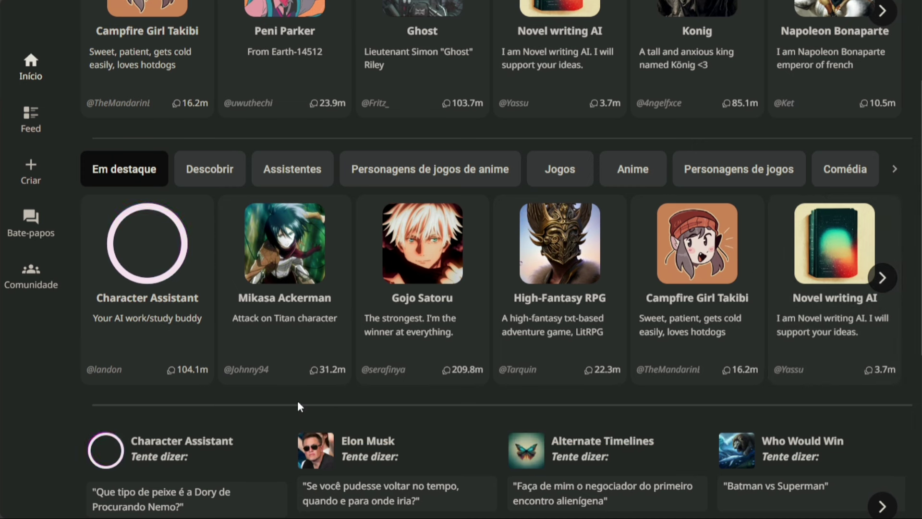
scroll(298, 402, "up", 3)
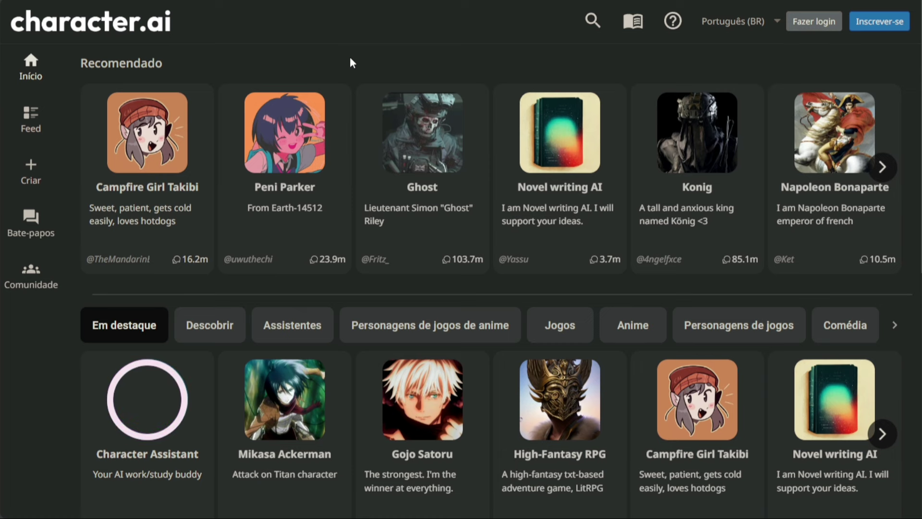
left_click(553, 163)
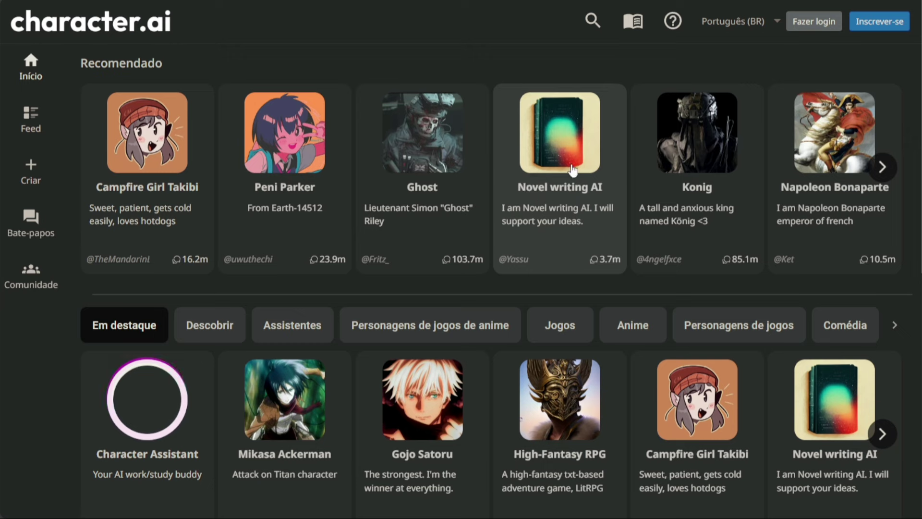
left_click(546, 203)
scroll(408, 402, "down", 6)
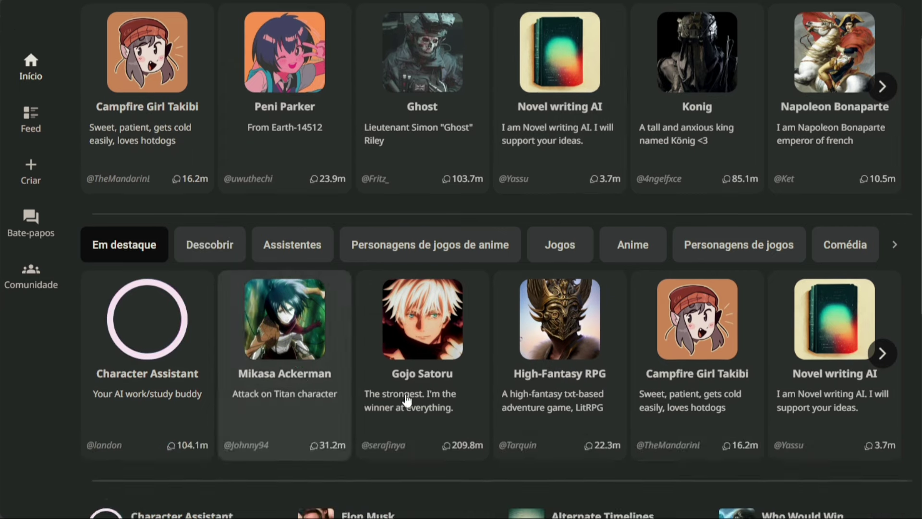
scroll(166, 306, "down", 3)
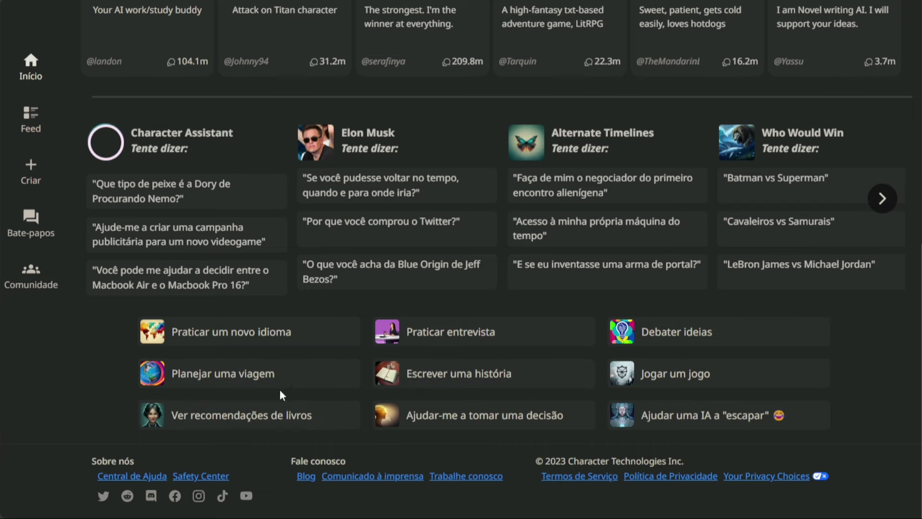
scroll(279, 389, "up", 10)
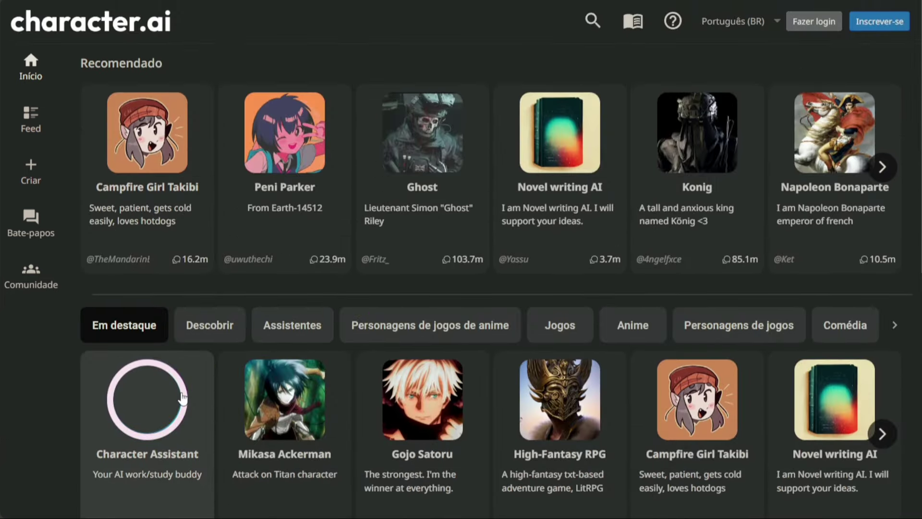